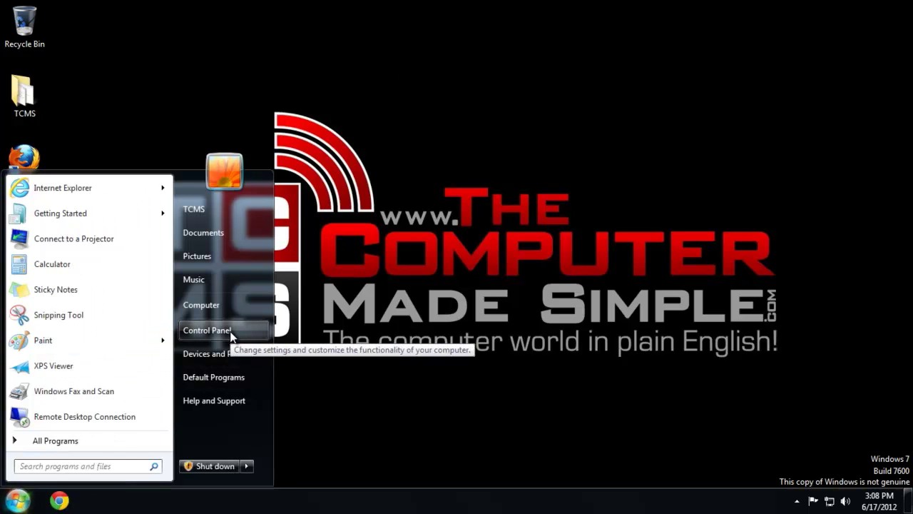
Open Control Panel from the Start menu and go to User Accounts
left_click(230, 331)
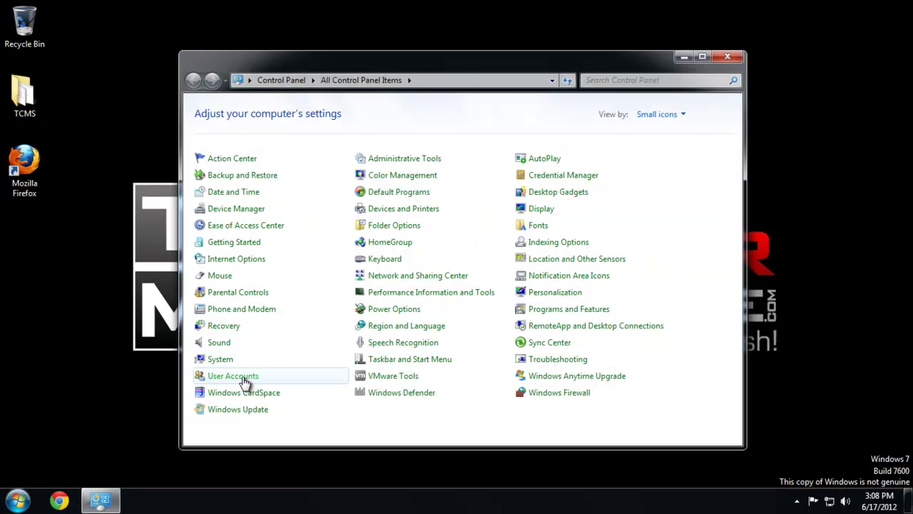
left_click(233, 376)
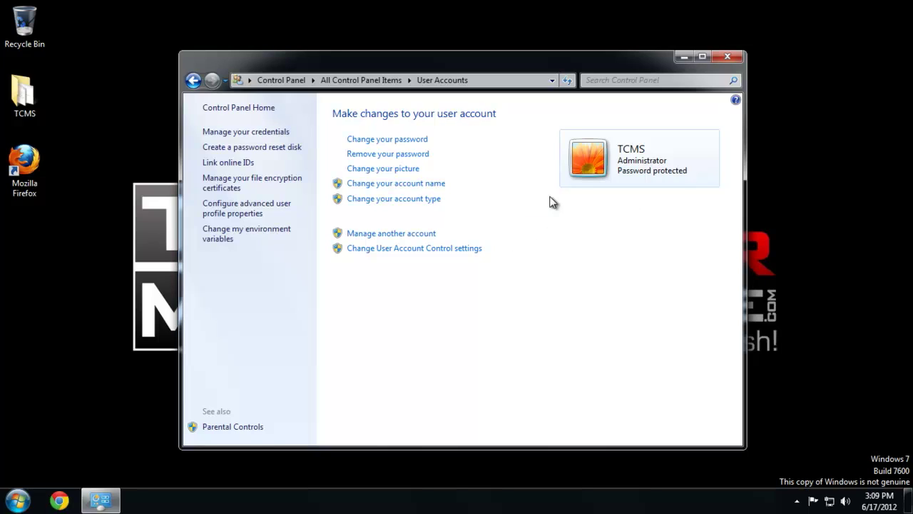
Create a new Standard user account named 'Family' and open its settings page
left_click(392, 235)
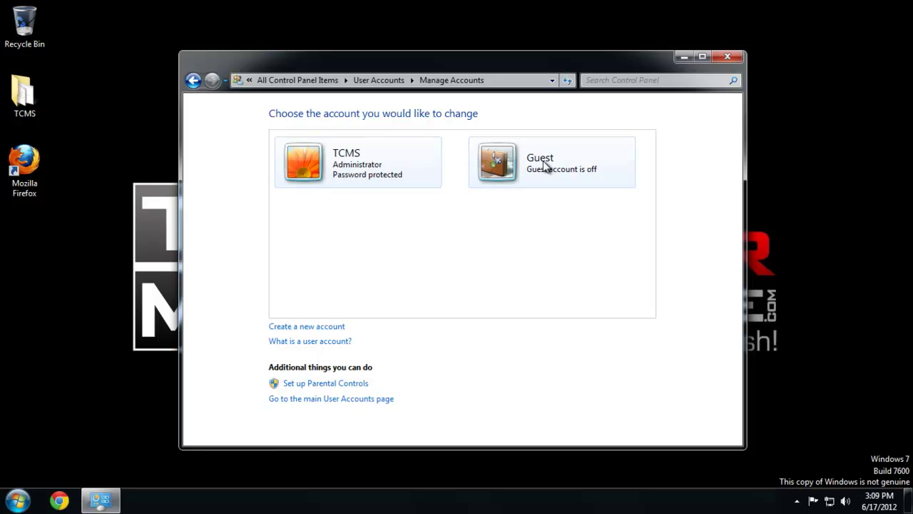
left_click(313, 326)
left_click(318, 145)
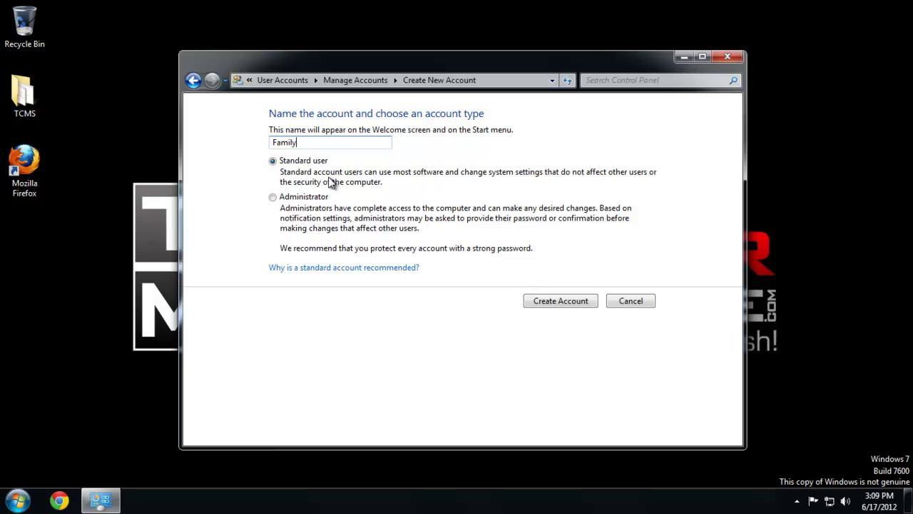
left_click(553, 302)
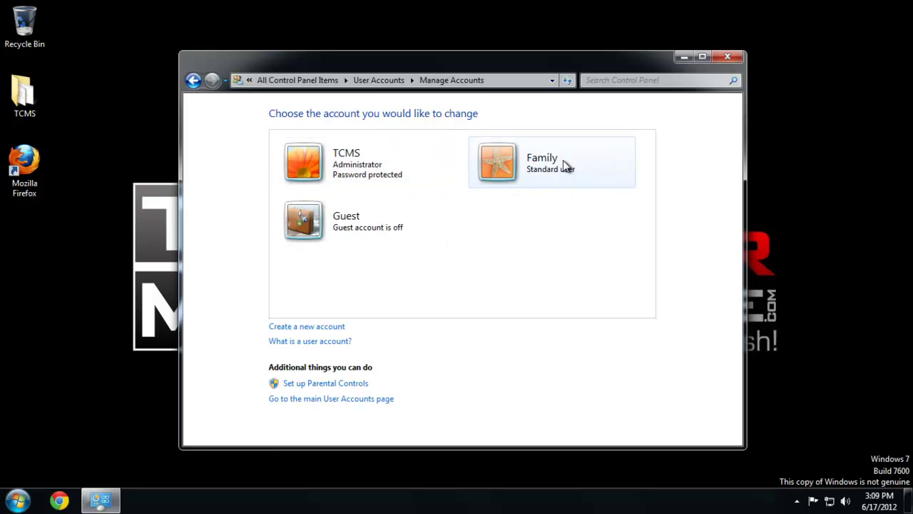
left_click(563, 160)
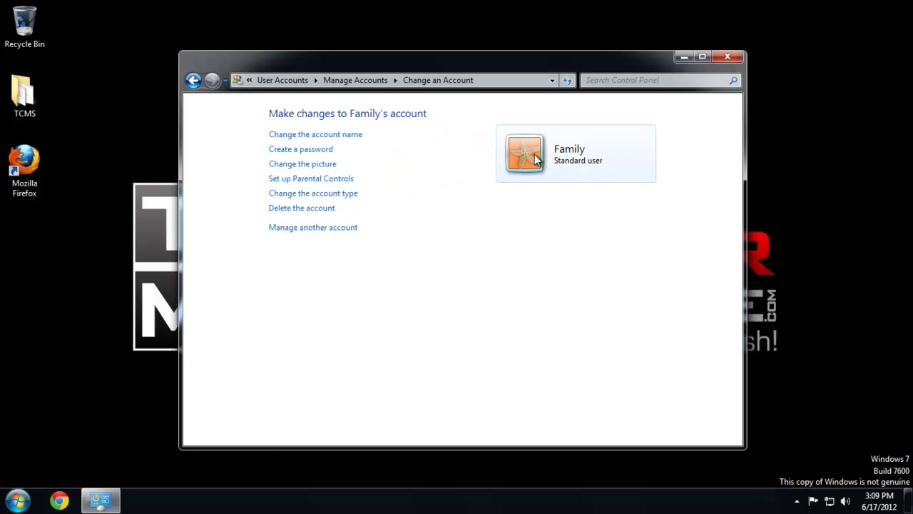
Give the Family account a password with the hint 'Family', then close Control Panel
left_click(300, 150)
left_click(336, 249)
type("123")
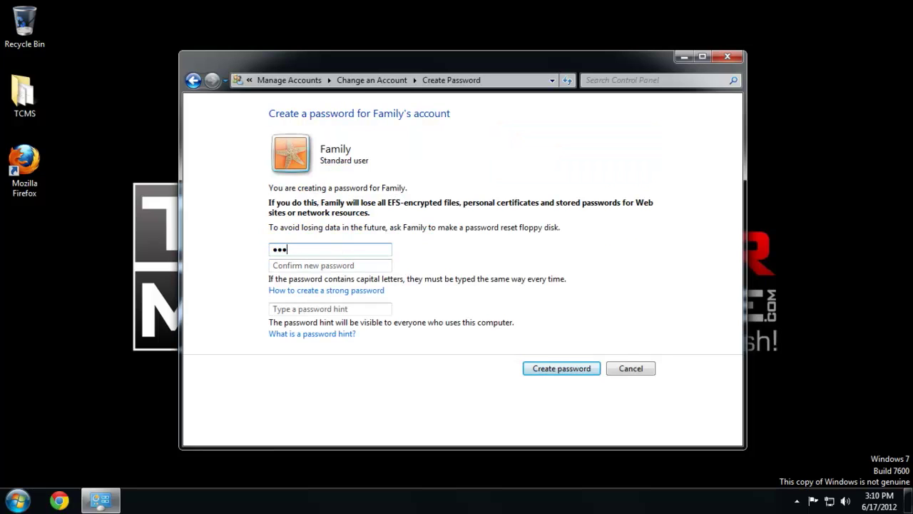
left_click(330, 265)
type("1")
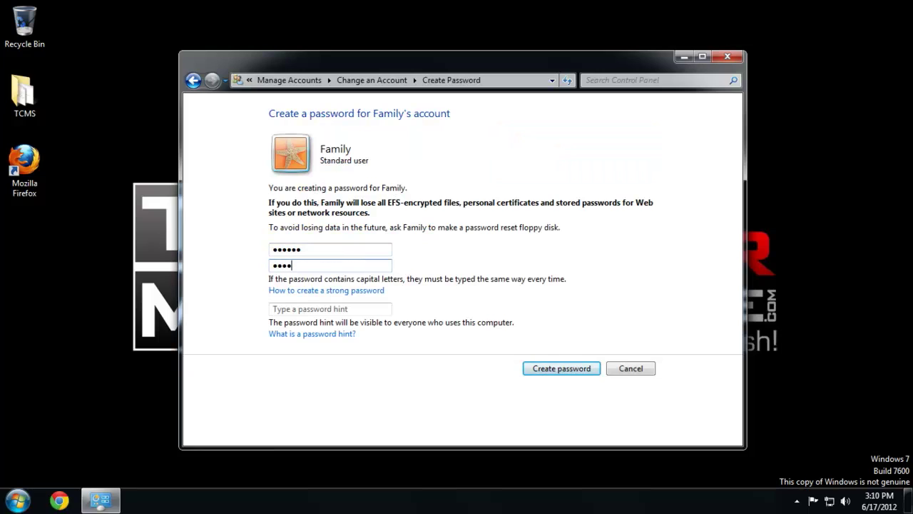
left_click(324, 309)
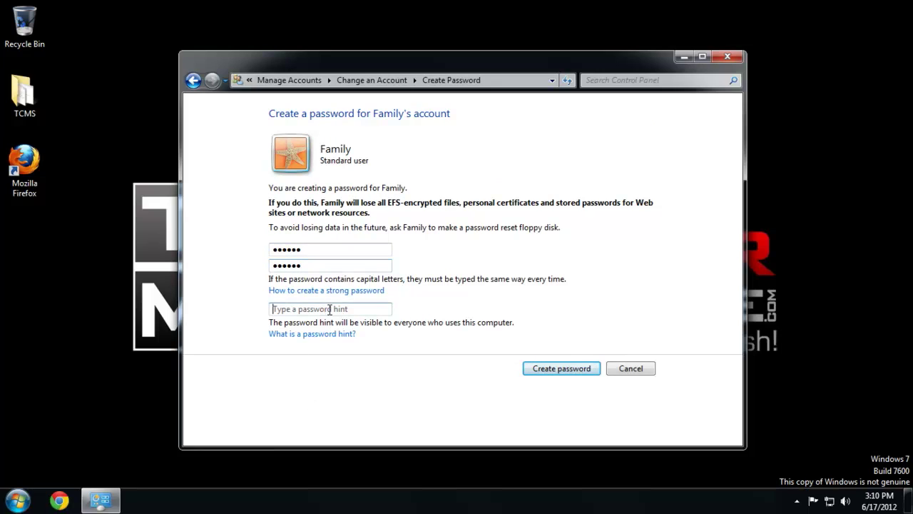
type("Family")
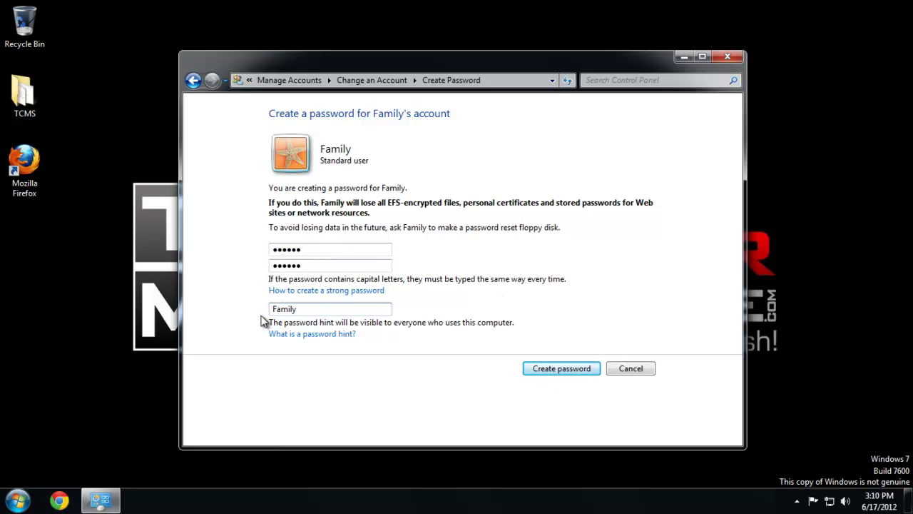
left_click(565, 370)
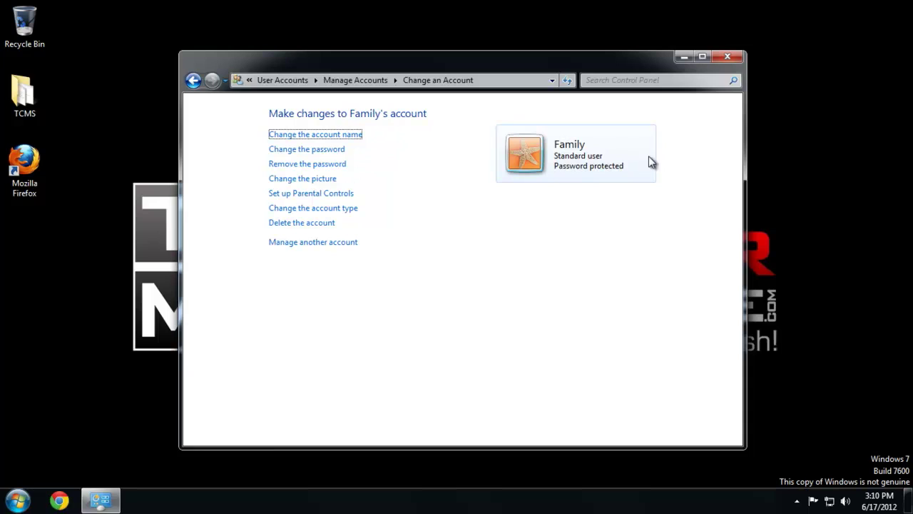
left_click(728, 56)
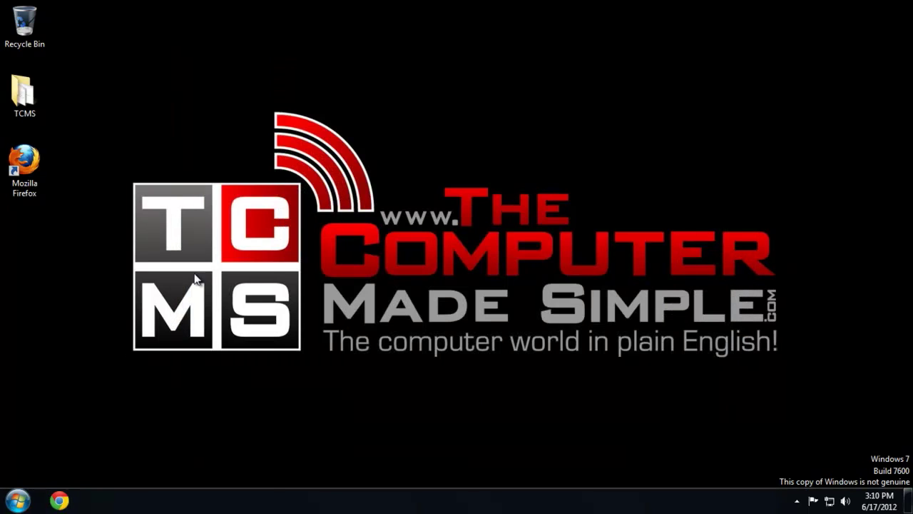
Switch user and sign in to the Family account with its password
left_click(16, 503)
left_click(246, 468)
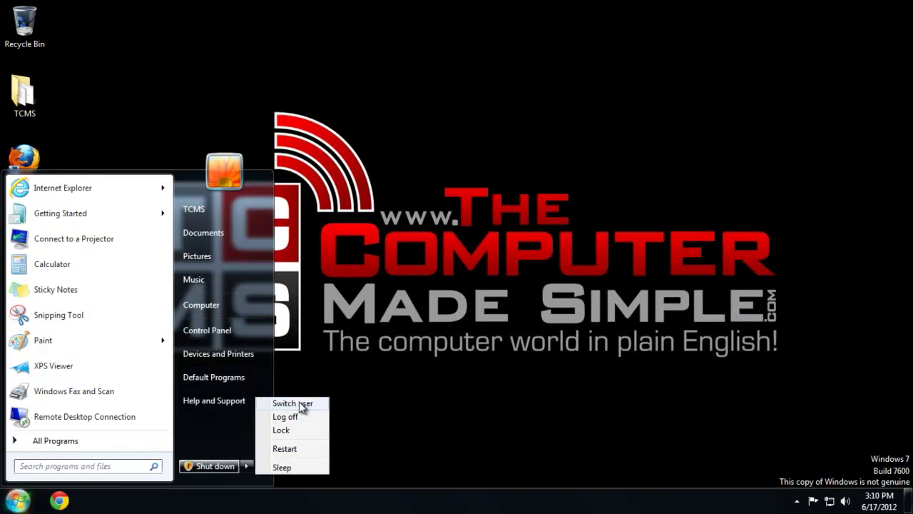
left_click(298, 404)
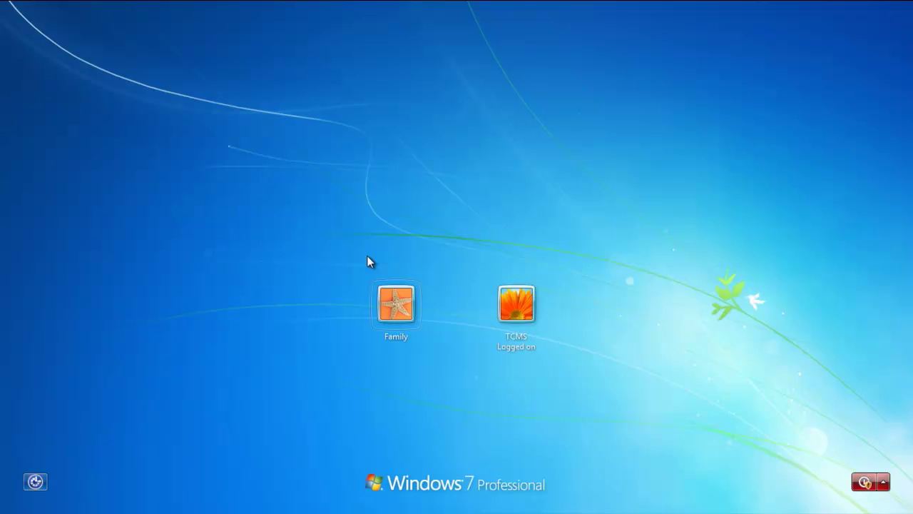
left_click(407, 303)
type("•••••••")
key("Return")
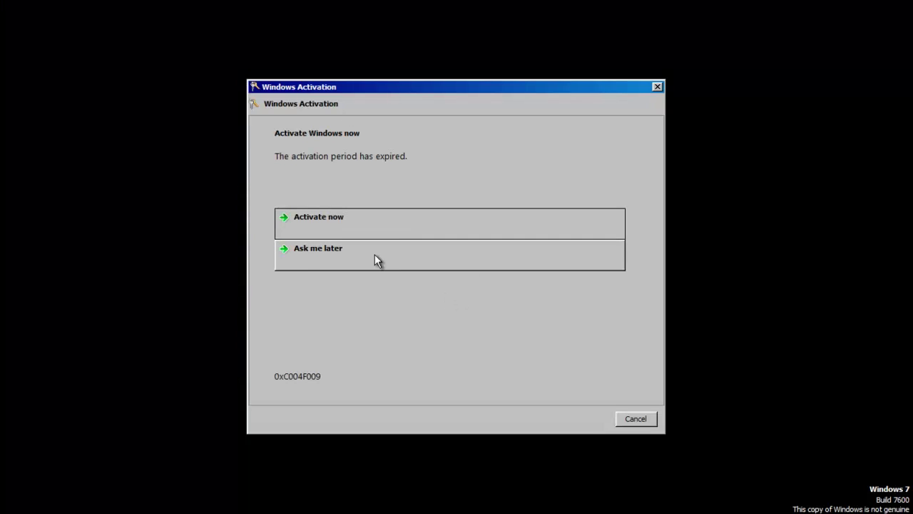
Postpone Windows activation, dismiss the genuine-software notice, and choose Restart Later
left_click(321, 258)
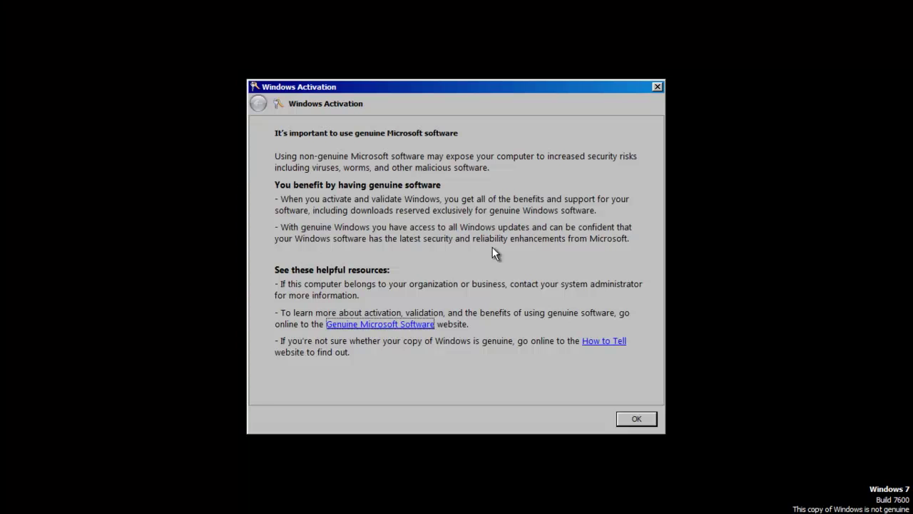
left_click(633, 419)
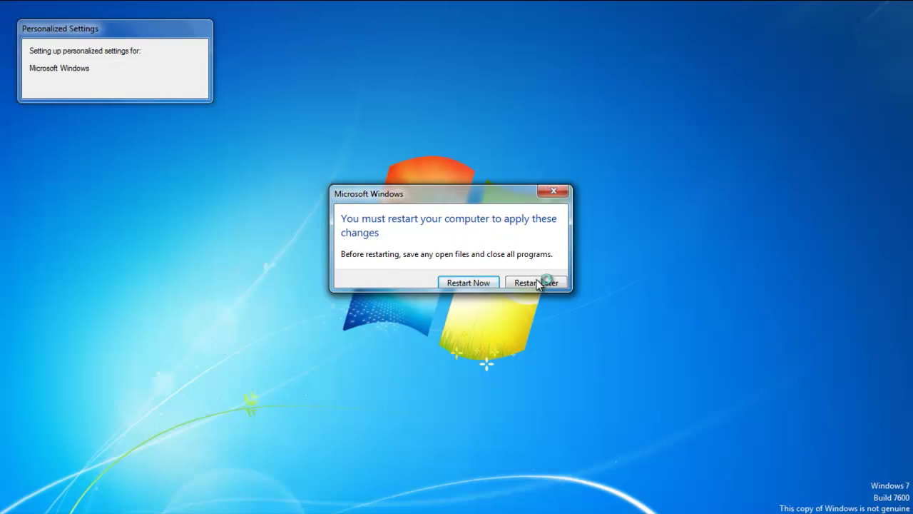
left_click(544, 282)
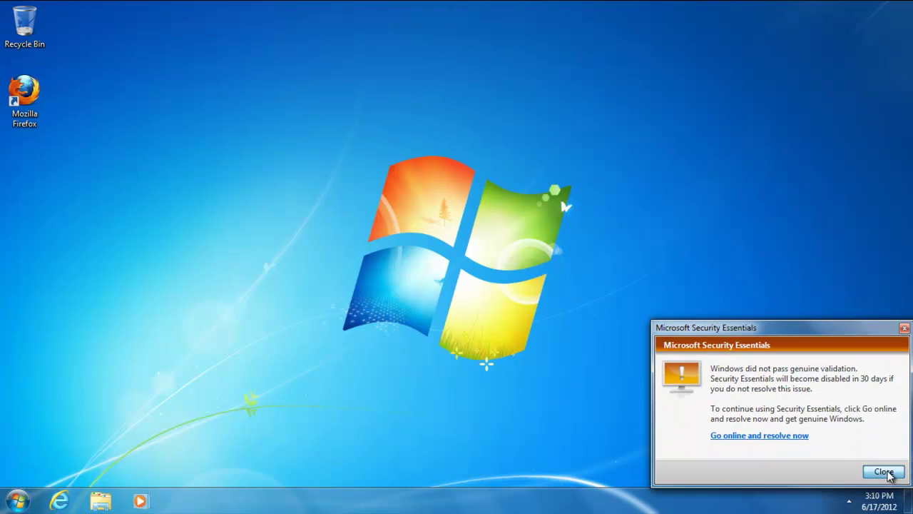
Dismiss the Security Essentials warning and try opening Computer Management from Computer's menu
left_click(884, 472)
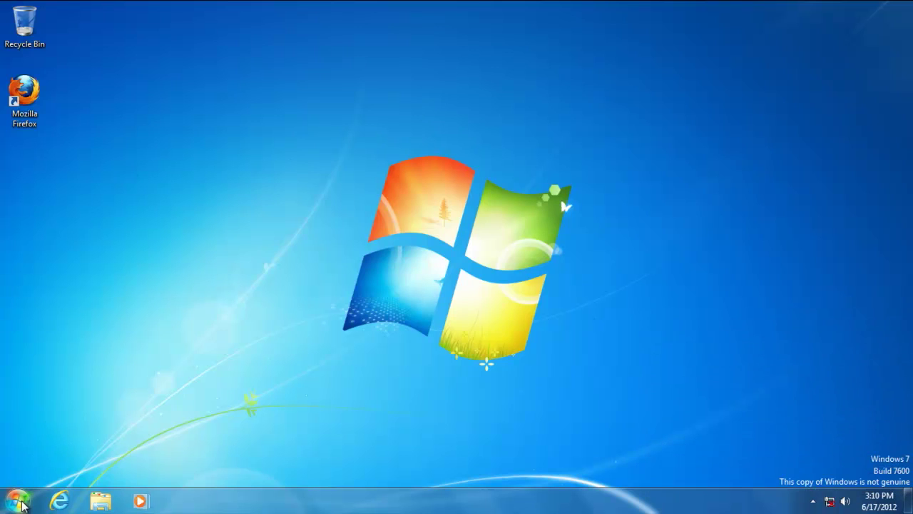
left_click(16, 501)
right_click(234, 316)
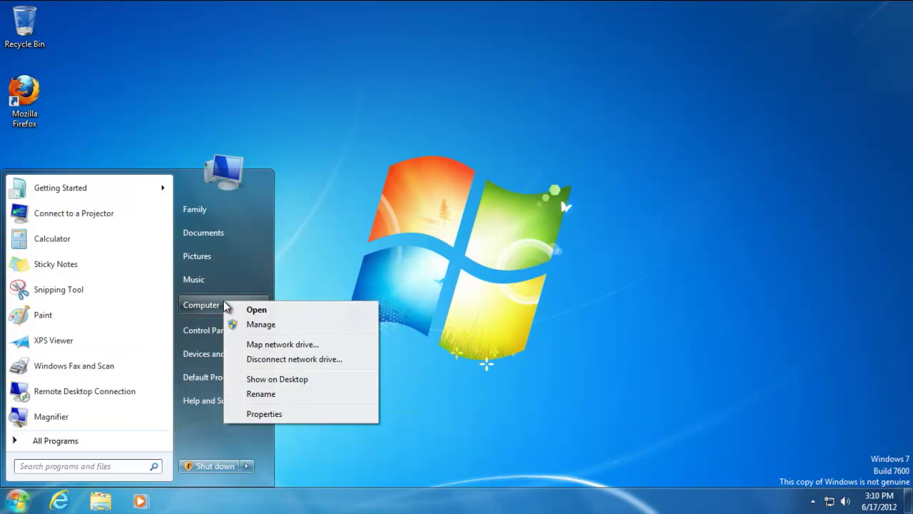
left_click(242, 323)
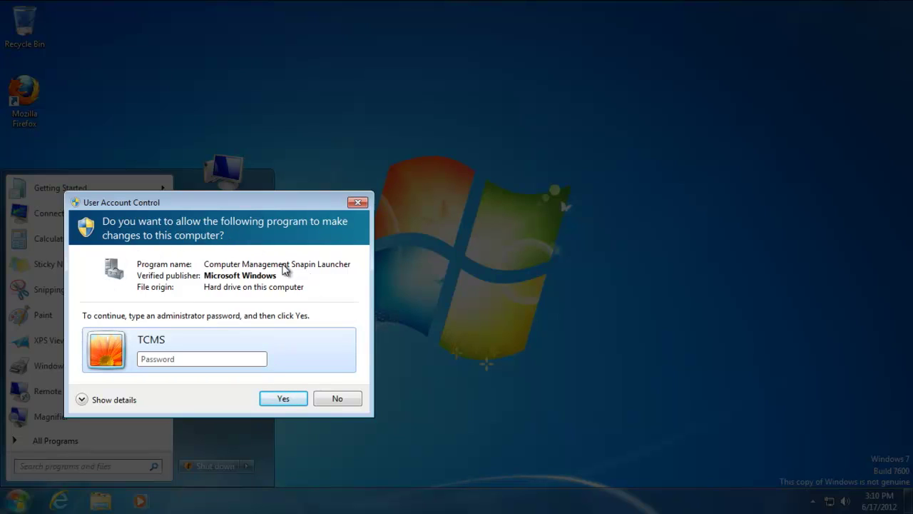
Decline the administrator password prompt and return to the clear desktop
left_click(205, 362)
left_click(343, 398)
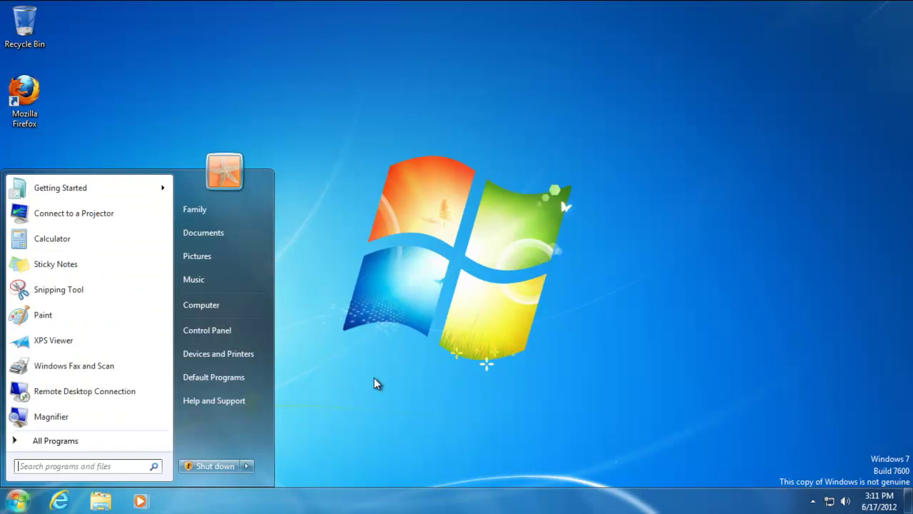
left_click(378, 384)
left_click_drag(454, 154, 233, 288)
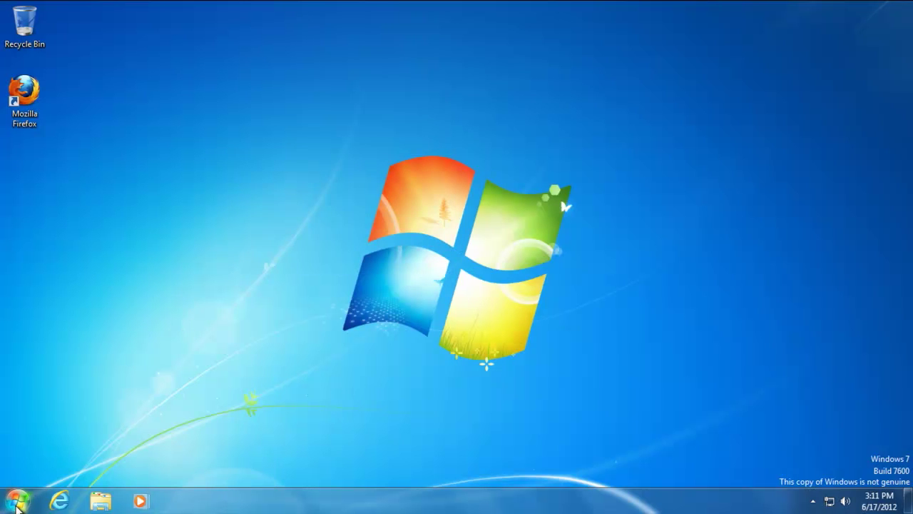
Launch Firefox without importing settings or making it default, and maximize it
double_click(25, 94)
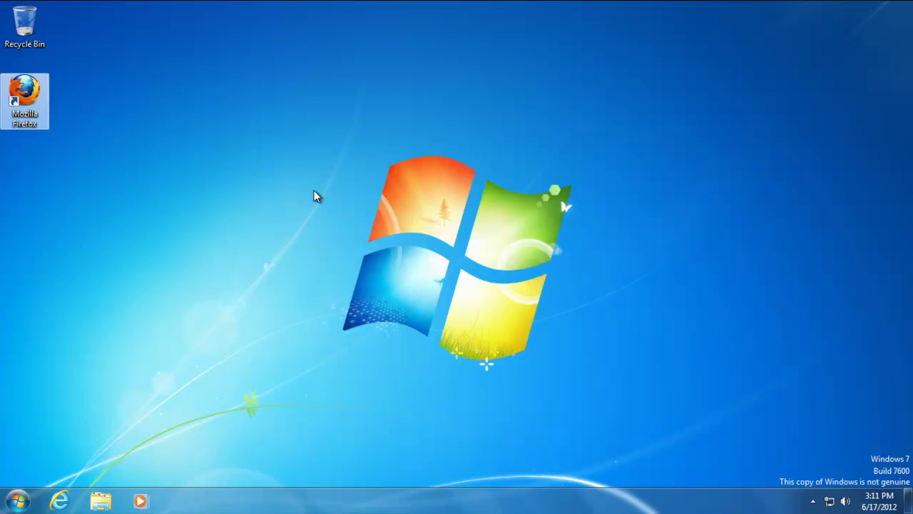
left_click(383, 217)
left_click(528, 353)
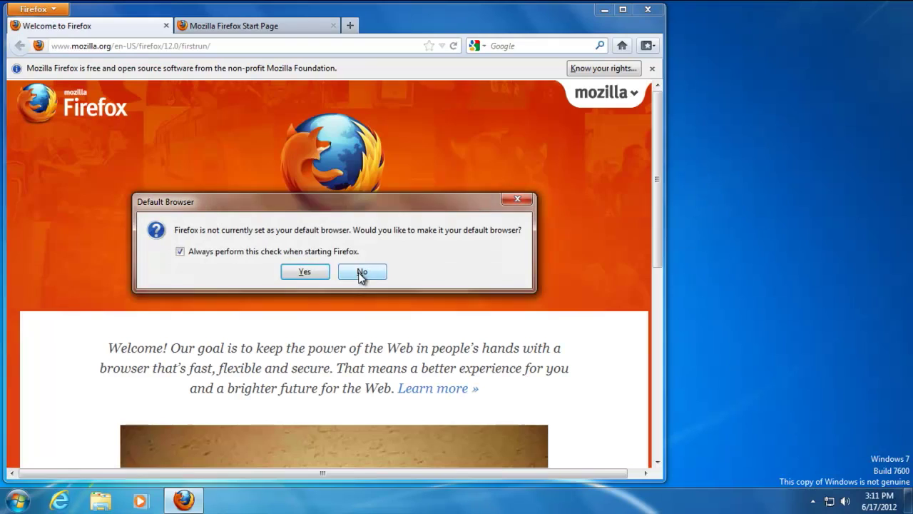
left_click(361, 272)
left_click(166, 26)
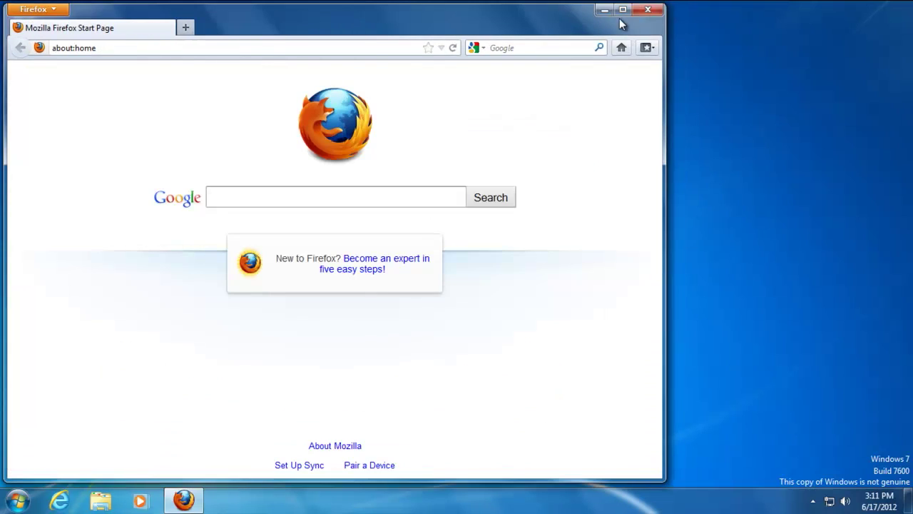
left_click(623, 9)
Search Google for 7-zip and open the 7-zip.org Download page
type("zip")
key("Return")
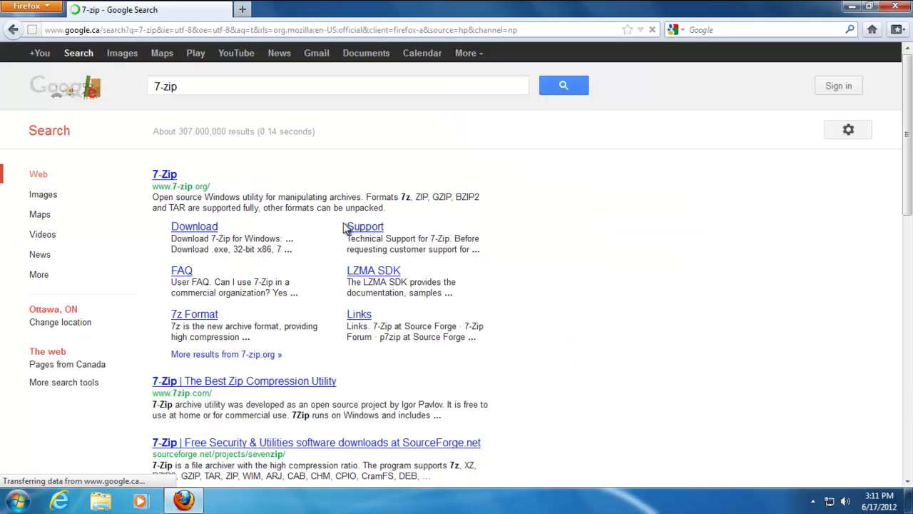
left_click(187, 227)
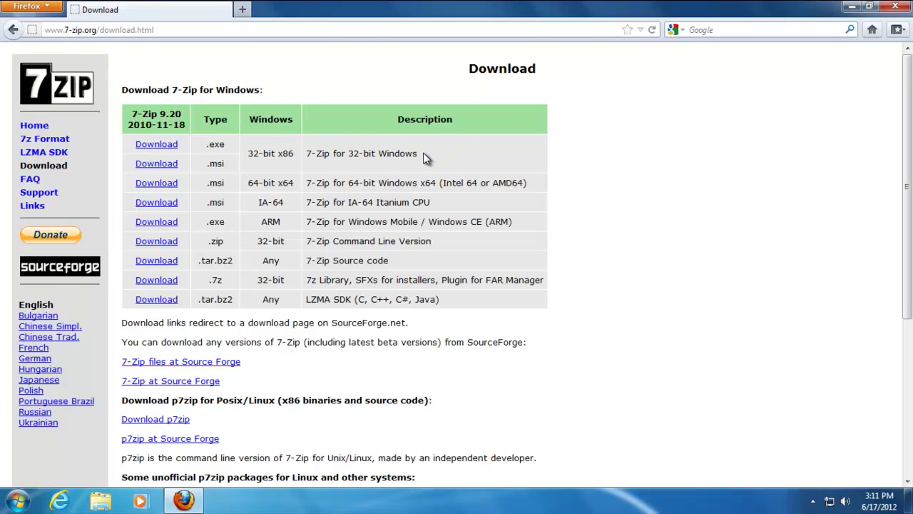
Download the 32-bit 7z920.exe installer, checking System properties before saving it
left_click(156, 146)
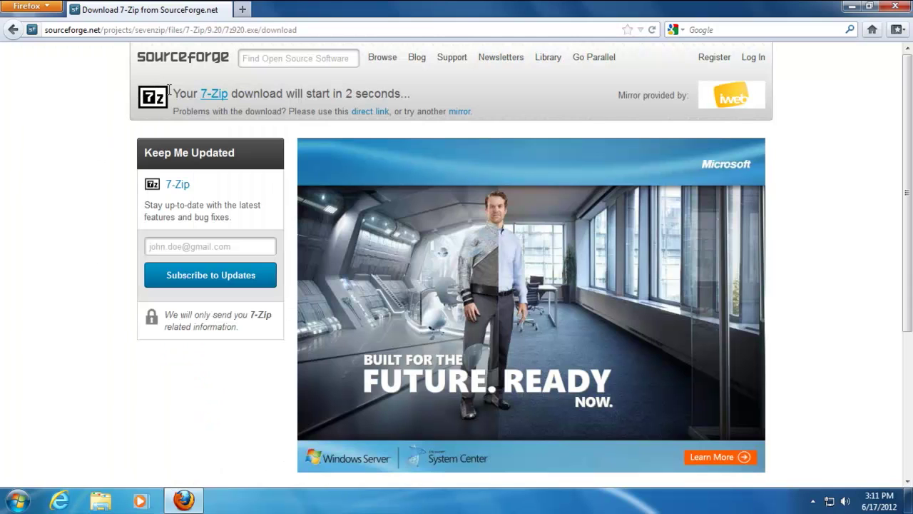
left_click(18, 500)
right_click(195, 311)
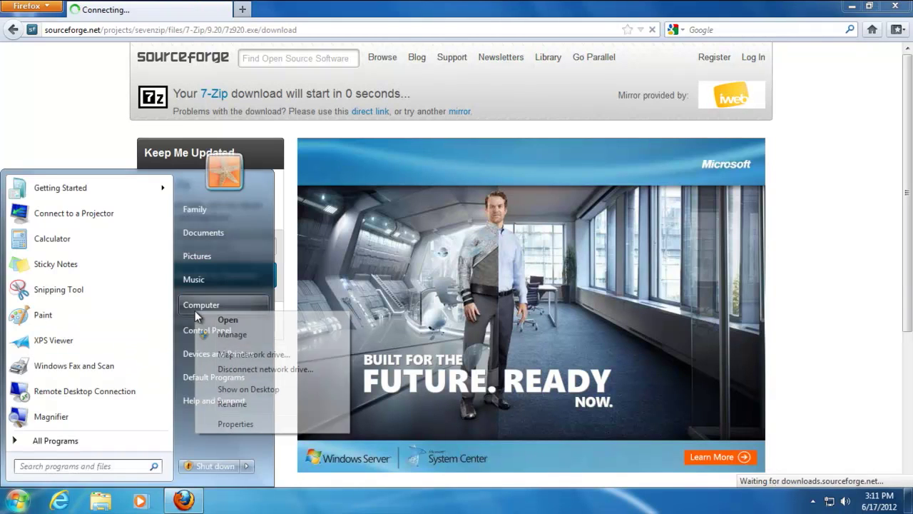
left_click(237, 429)
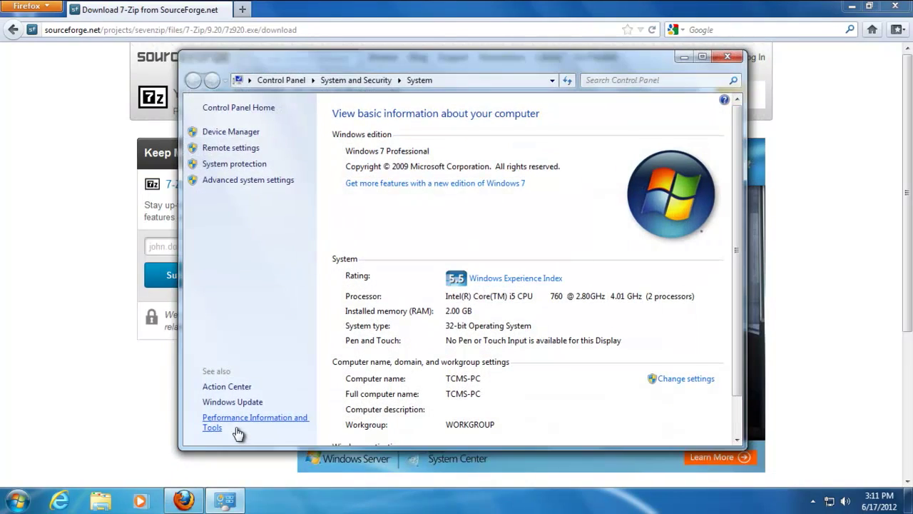
left_click(727, 56)
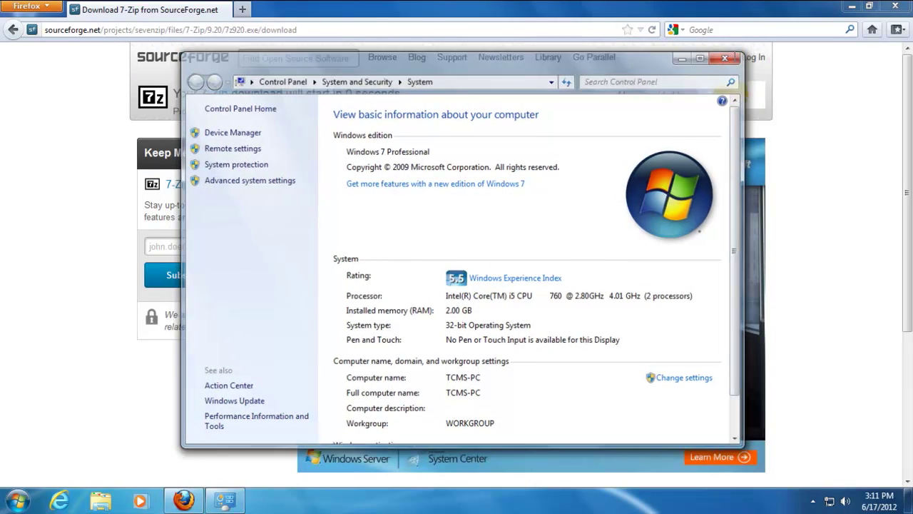
left_click(513, 287)
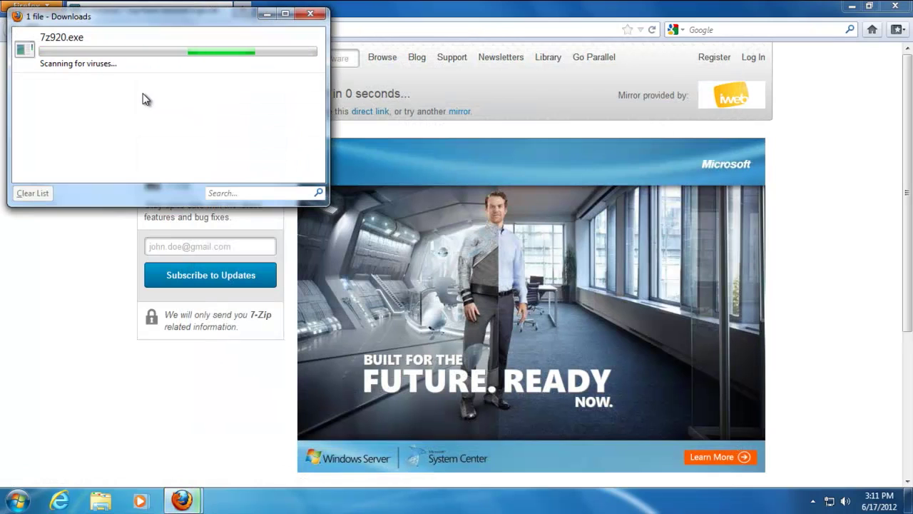
Run 7z920.exe with the administrator password, then cancel the 7-Zip 9.20 setup
double_click(91, 54)
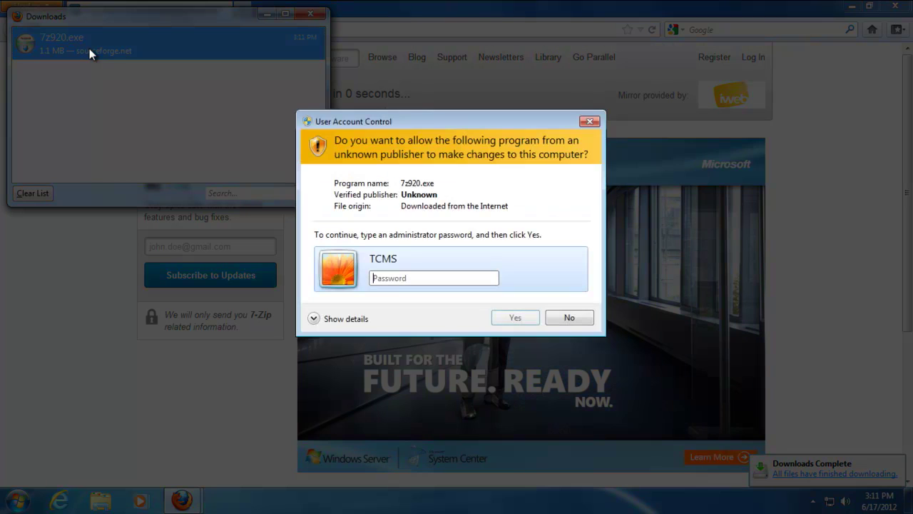
left_click(425, 277)
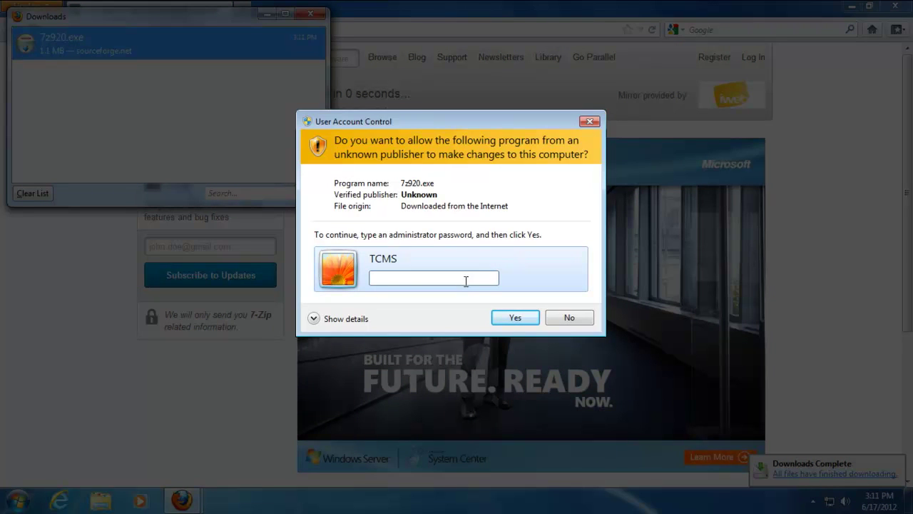
type("•••••••••")
left_click(513, 317)
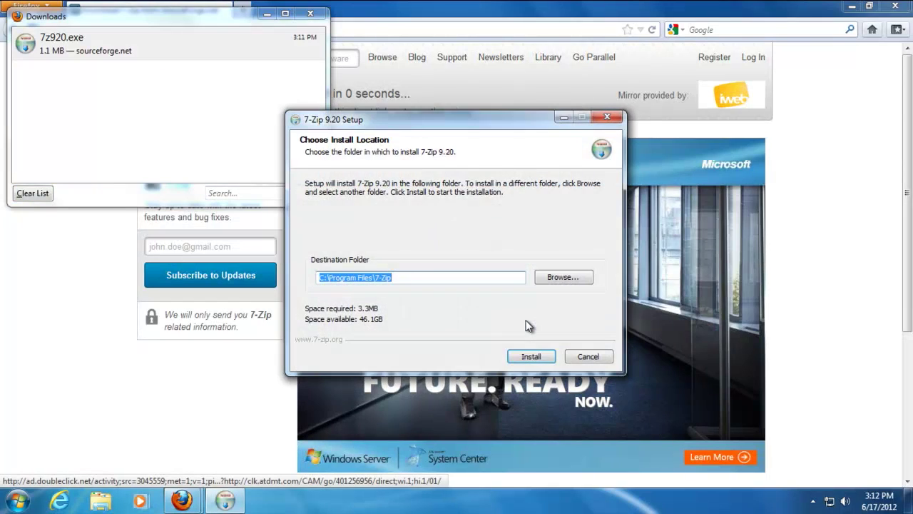
left_click(590, 357)
left_click(475, 295)
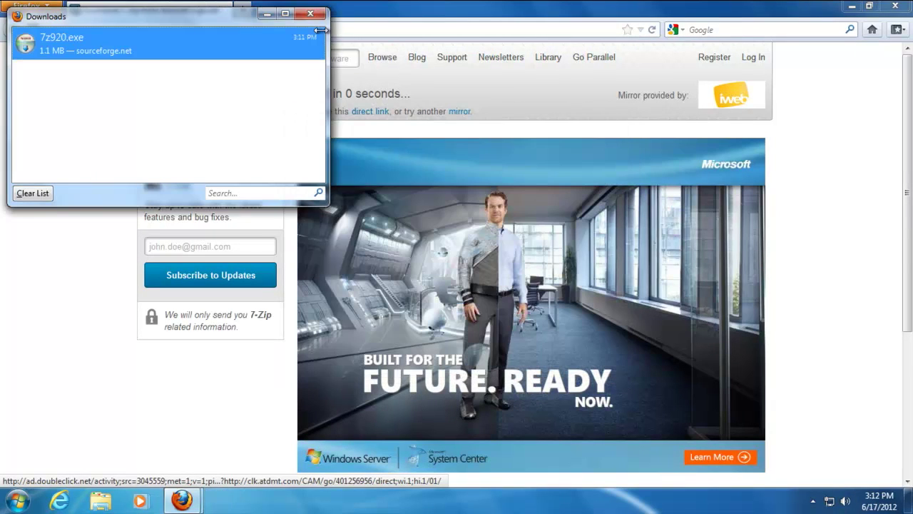
left_click(551, 46)
Close Firefox and deselect the Firefox icon on the desktop
left_click(895, 6)
left_click(604, 67)
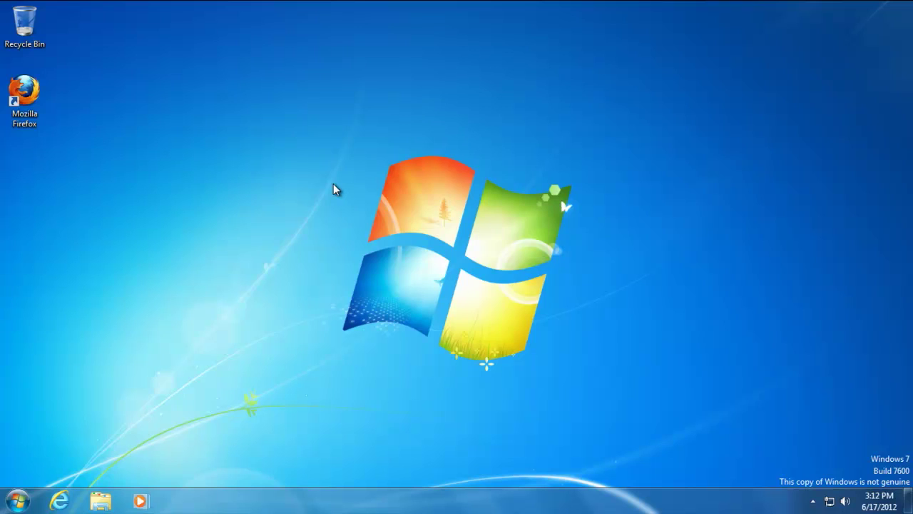
left_click_drag(272, 120, 625, 416)
left_click_drag(260, 124, 603, 368)
Open Family's User Accounts page in Control Panel and attempt to change its account type
left_click(17, 501)
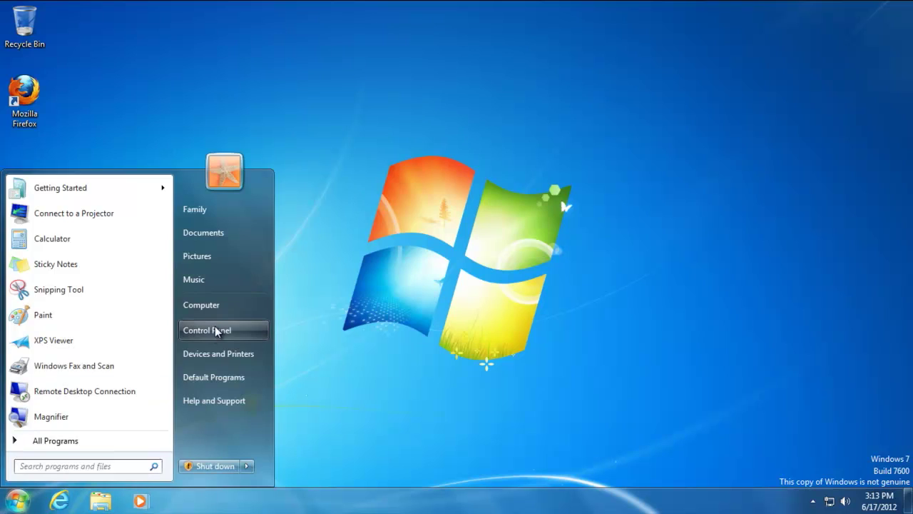
left_click(217, 329)
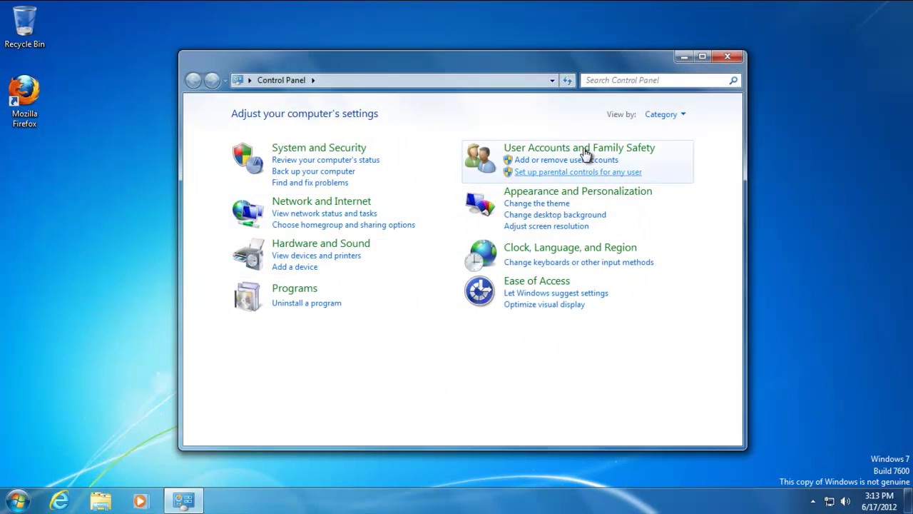
left_click(528, 149)
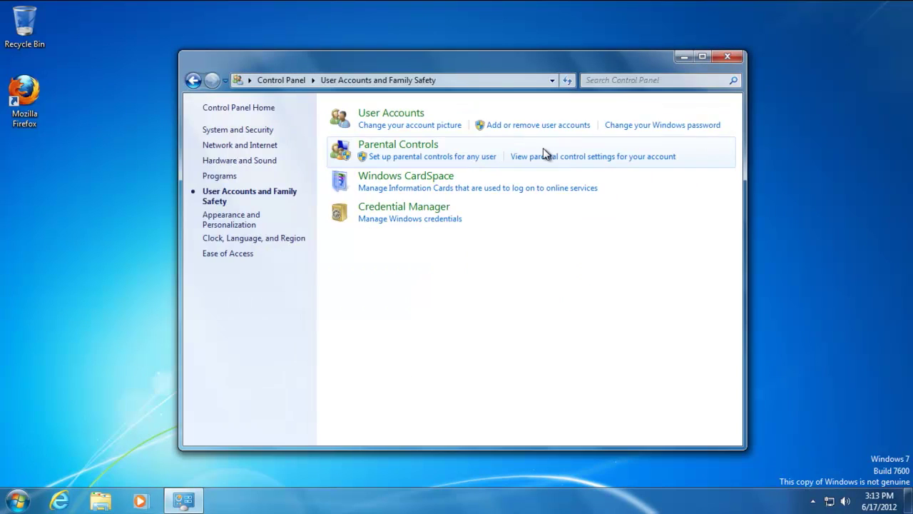
left_click(384, 114)
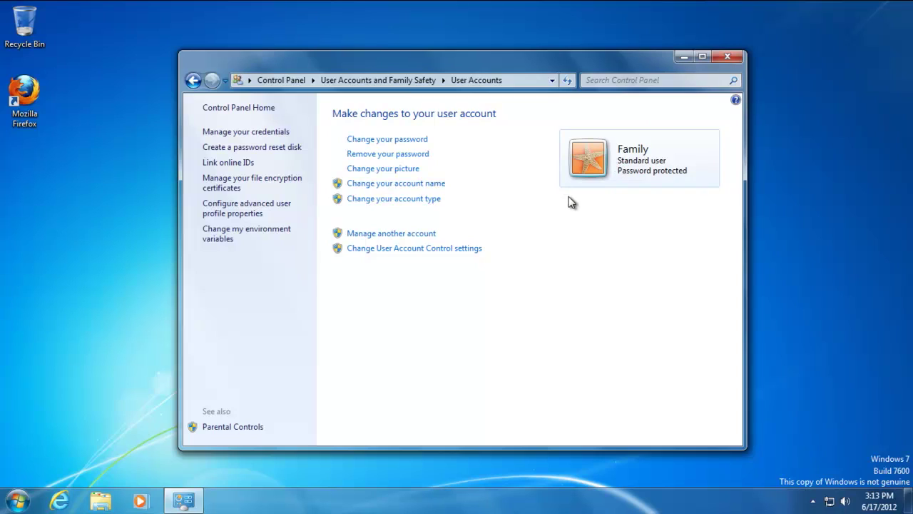
left_click(393, 199)
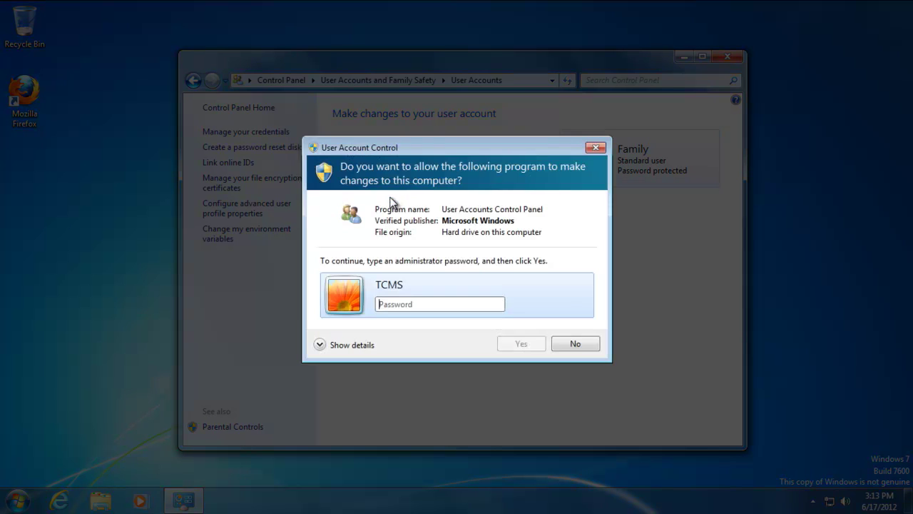